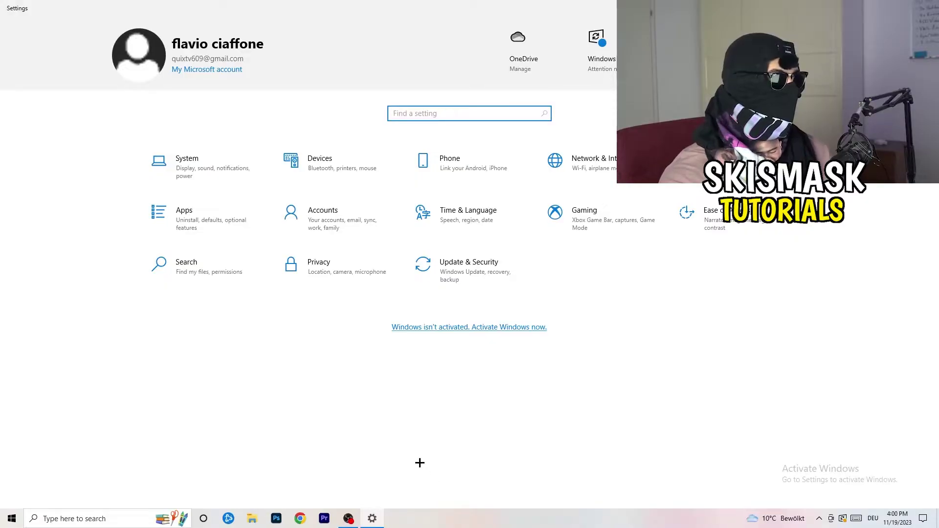
- Review the Xbox Game Bar, Captures and Game Mode pages of the Gaming settings, and close the Settings window
left_click(605, 222)
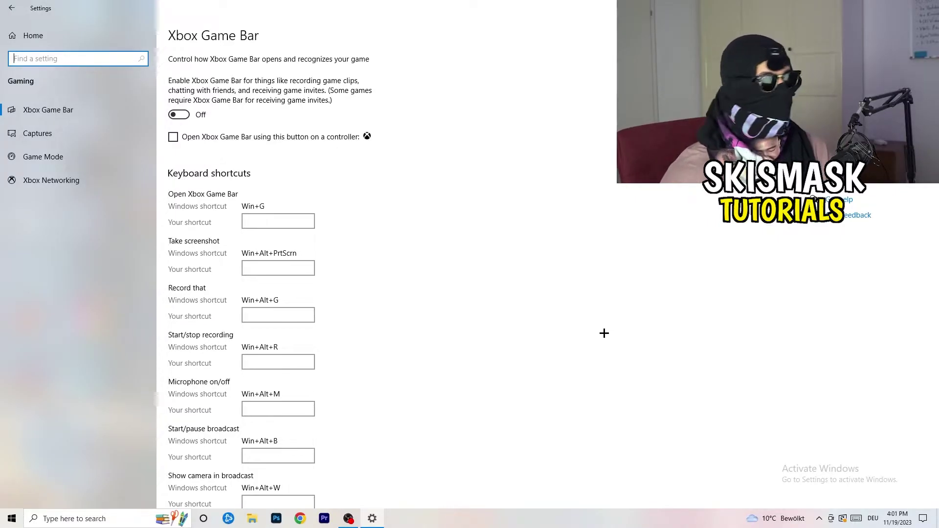
left_click(78, 136)
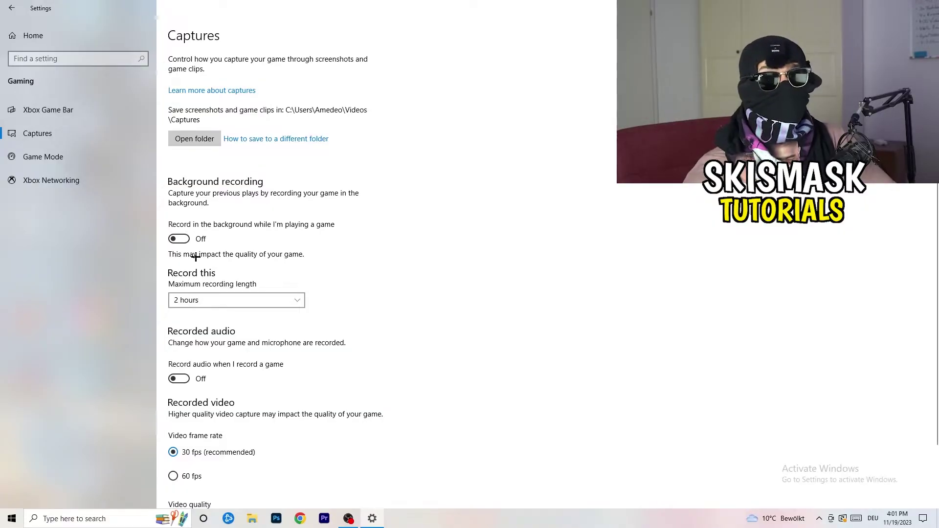
left_click(229, 302)
left_click(520, 298)
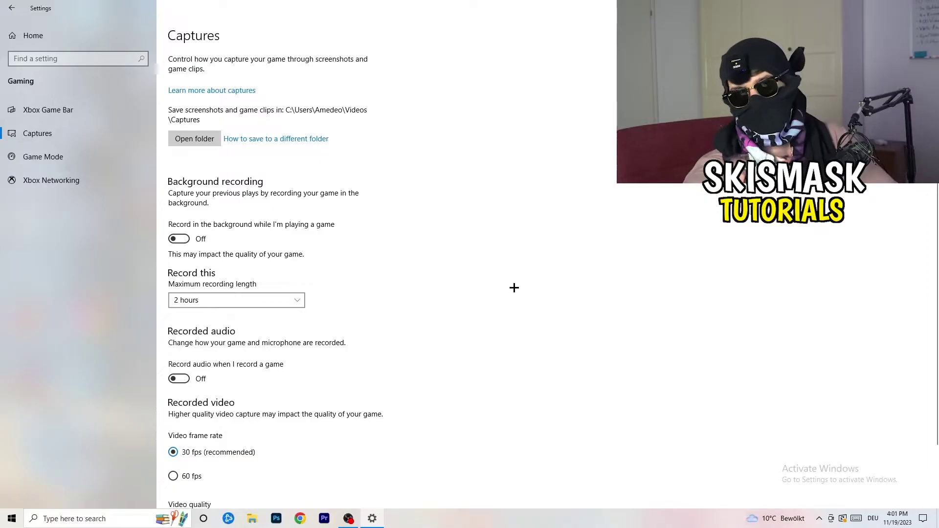
left_click(279, 300)
left_click(601, 244)
scroll(269, 426, "down", 2)
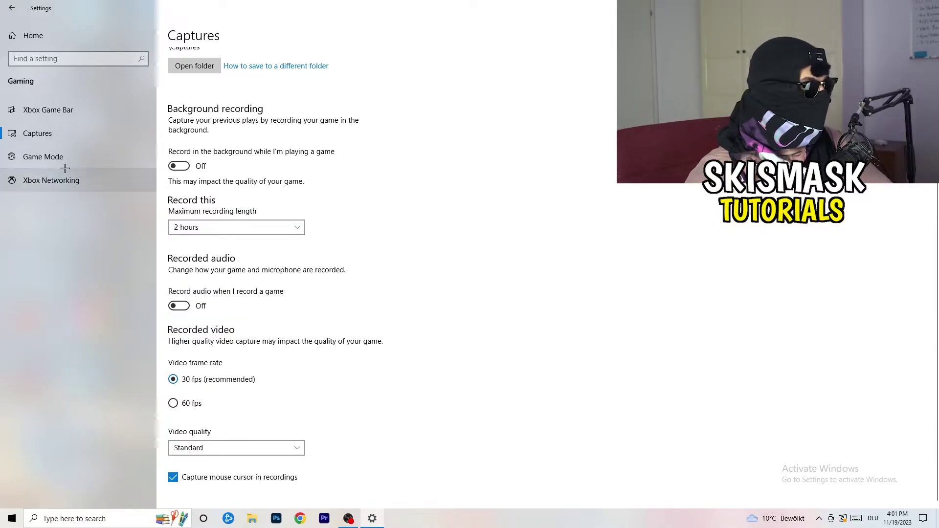
left_click(69, 154)
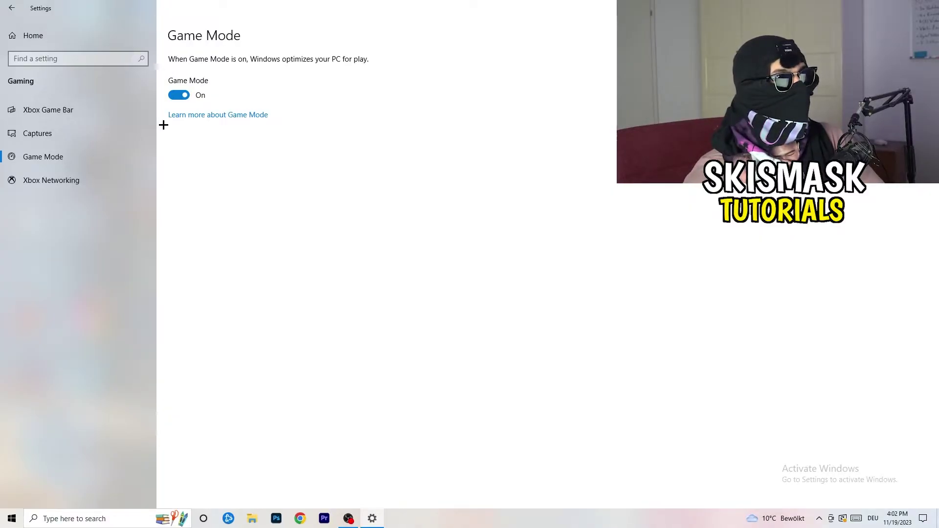
left_click(926, 7)
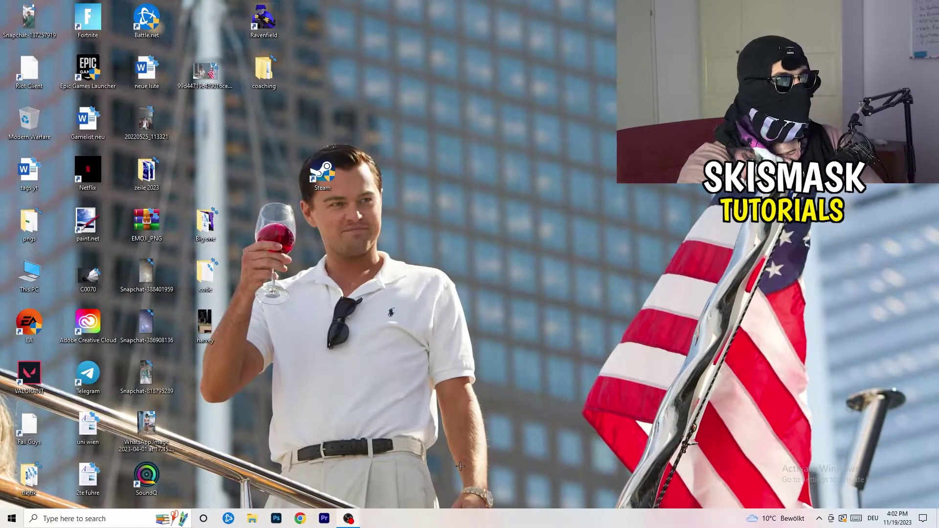
- Open Task Manager and maximize its window
left_click_drag(455, 515, 329, 458)
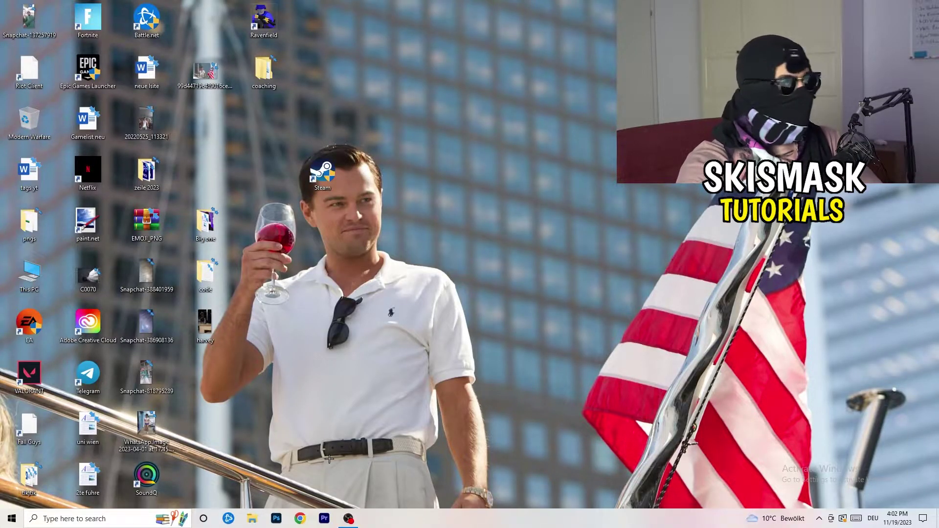
right_click(457, 523)
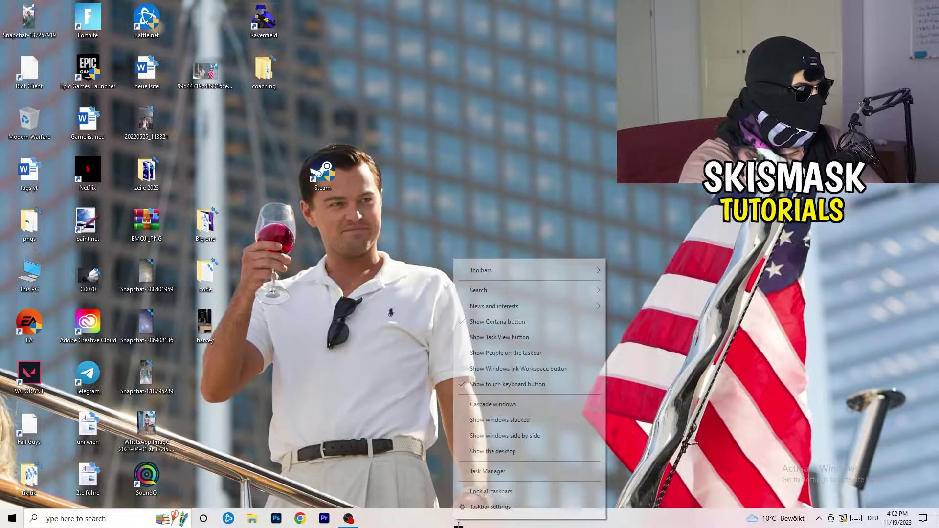
left_click(505, 473)
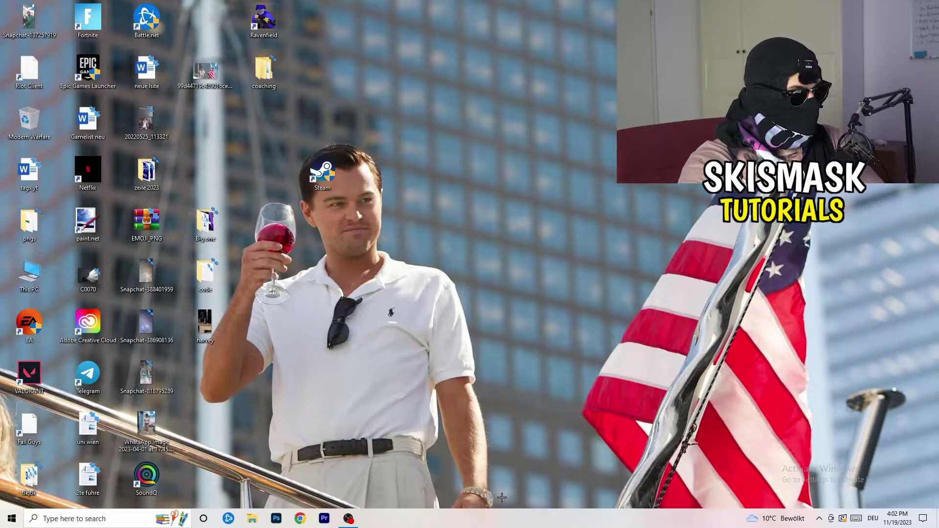
left_click(542, 25)
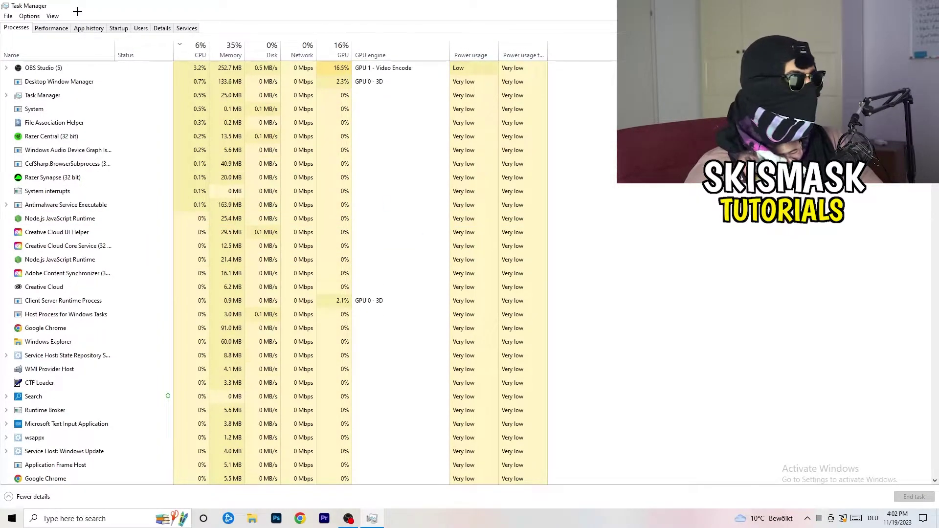
- Compare the running processes sorted by GPU and by CPU usage, checking the actions available for OBS Studio
left_click(340, 49)
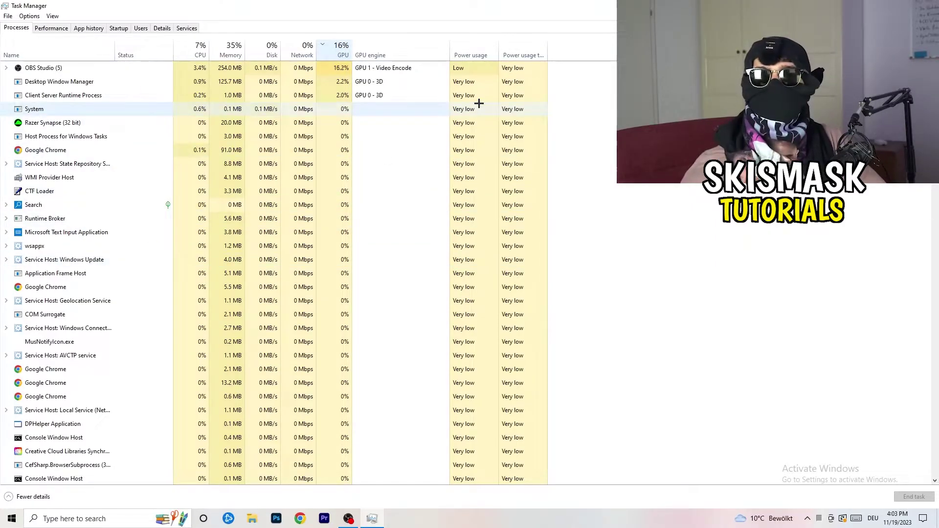
right_click(341, 71)
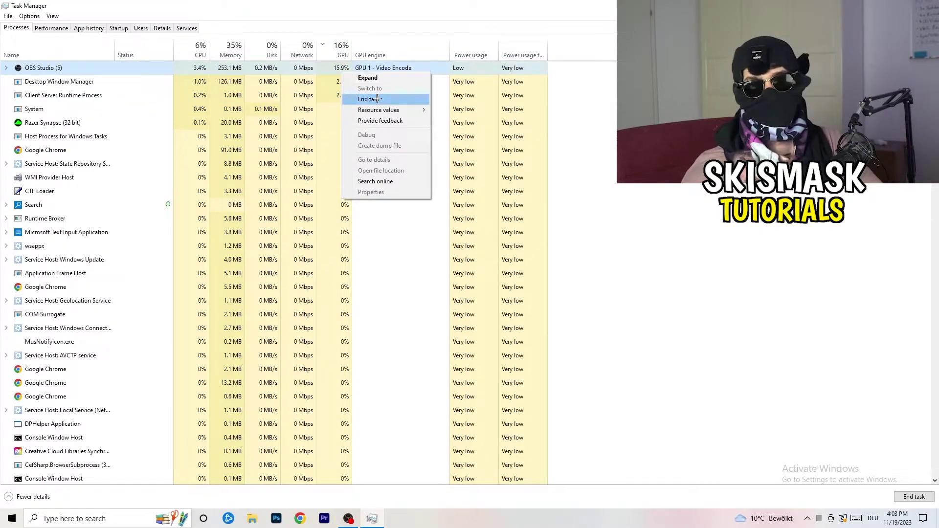
left_click(574, 117)
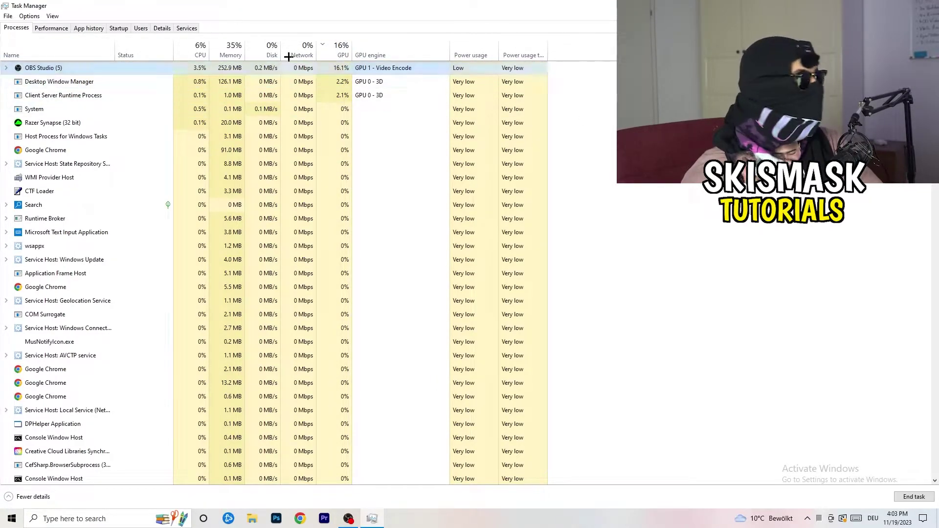
left_click(204, 45)
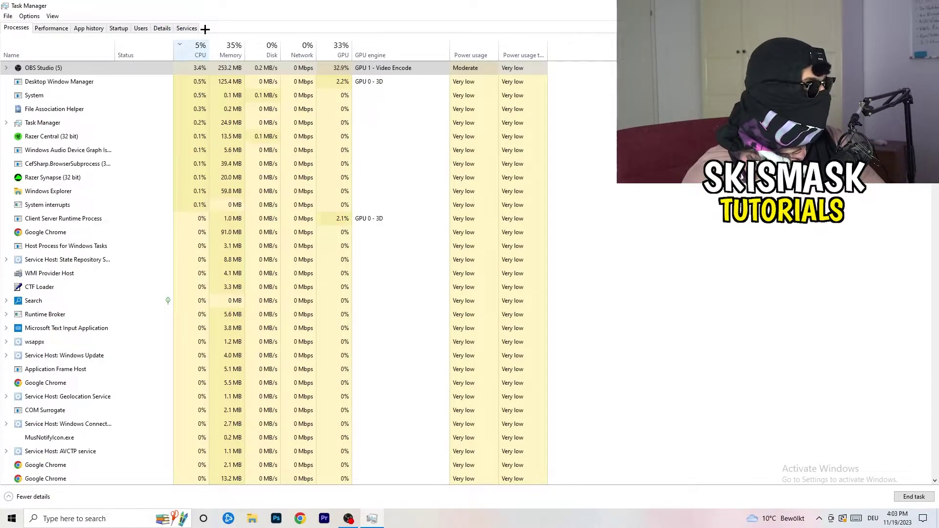
- Look through the detailed process list and view the priority options for a Creative Cloud process
left_click(162, 28)
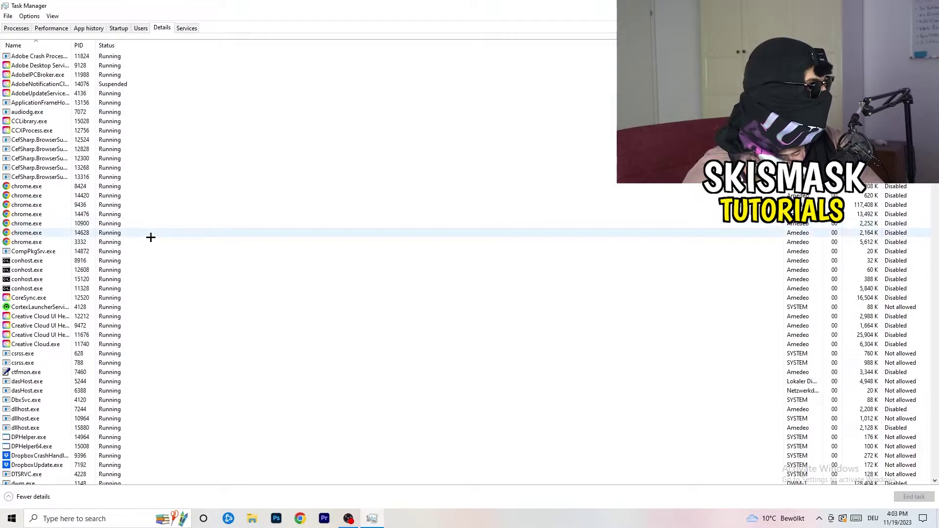
scroll(139, 253, "down", 5)
scroll(147, 235, "up", 5)
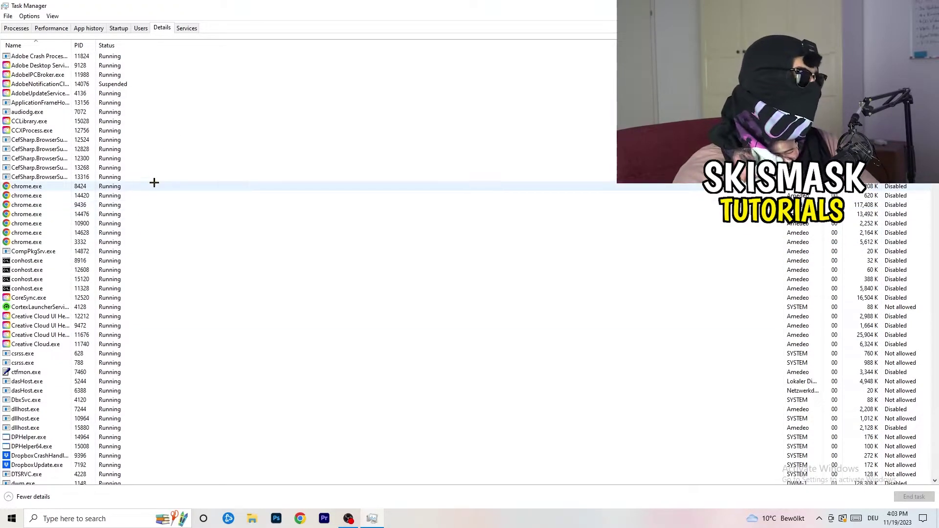
scroll(52, 241, "down", 3)
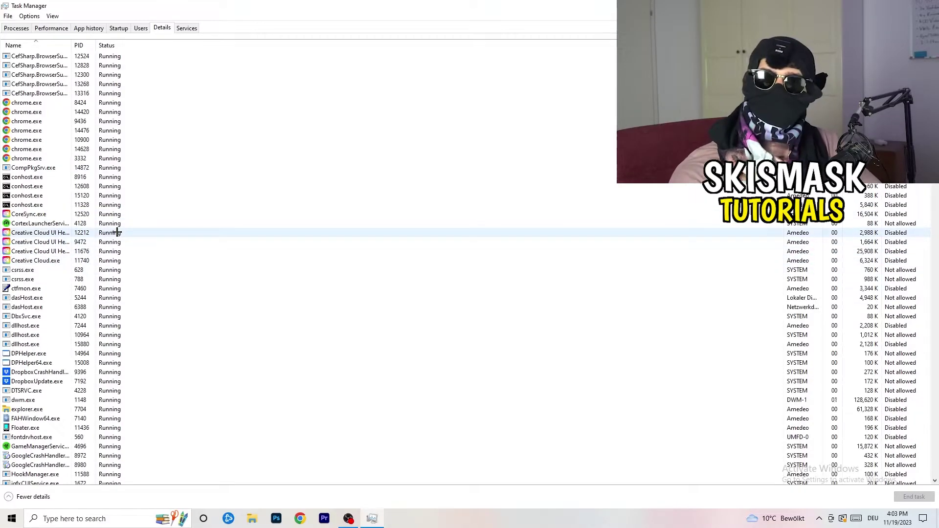
right_click(39, 252)
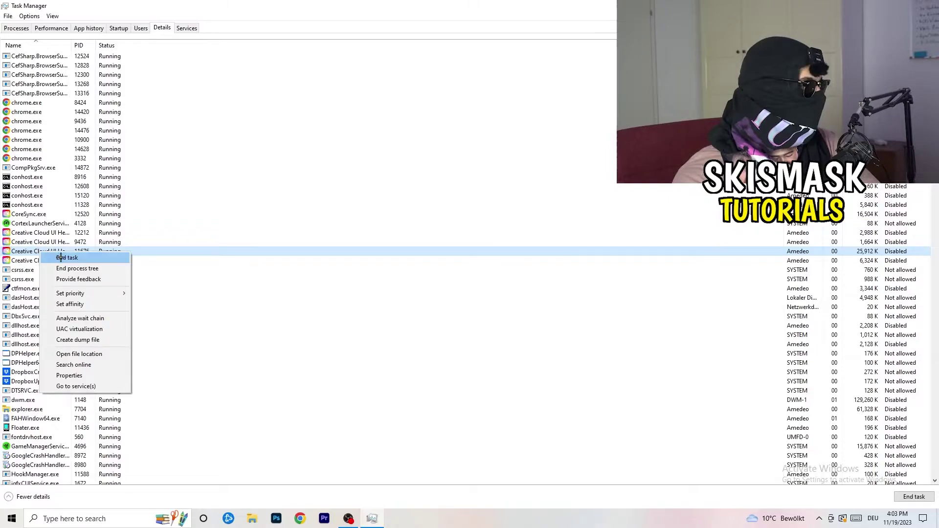
mouse_move(79, 293)
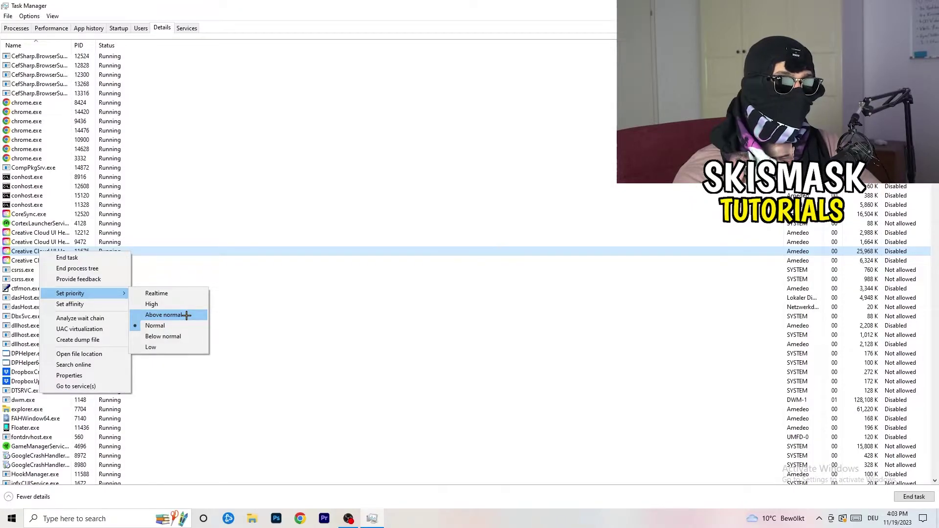
- Review the startup apps and the actions available for DT_Startup, and close Task Manager
left_click(129, 31)
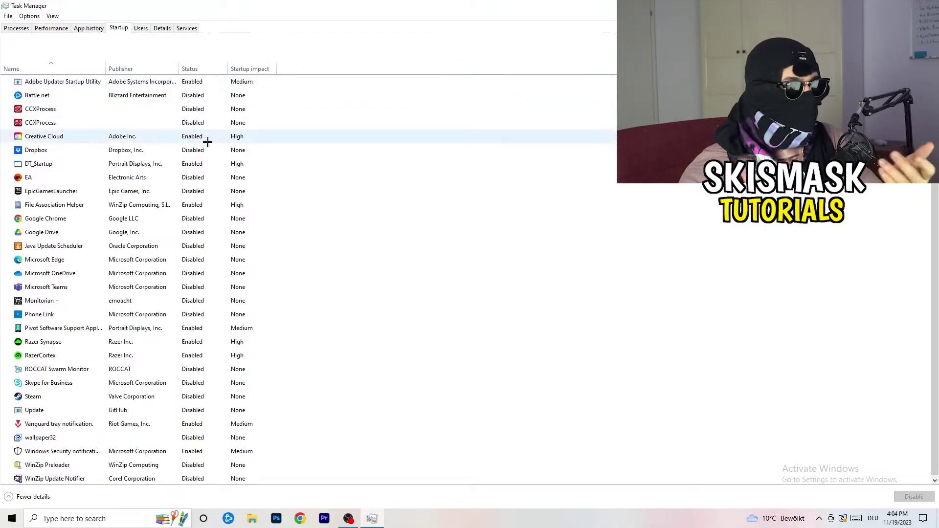
right_click(214, 163)
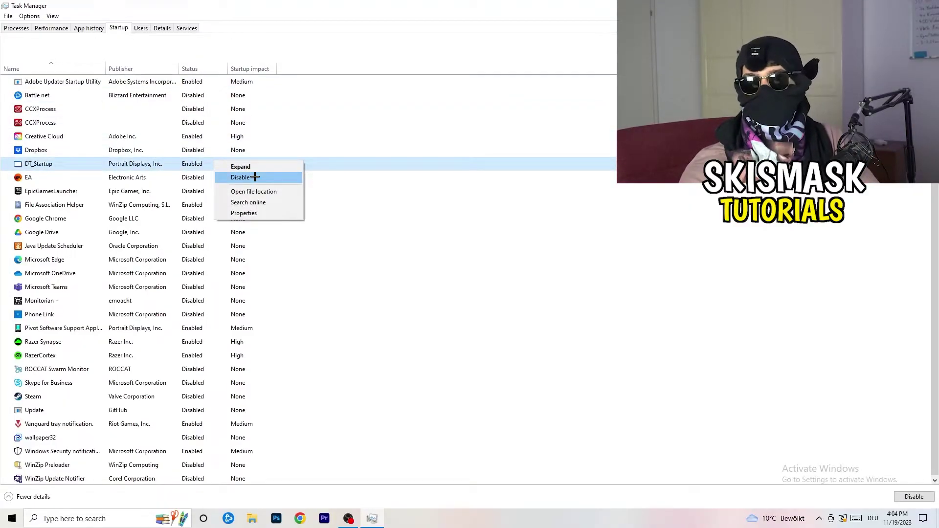
key("Escape")
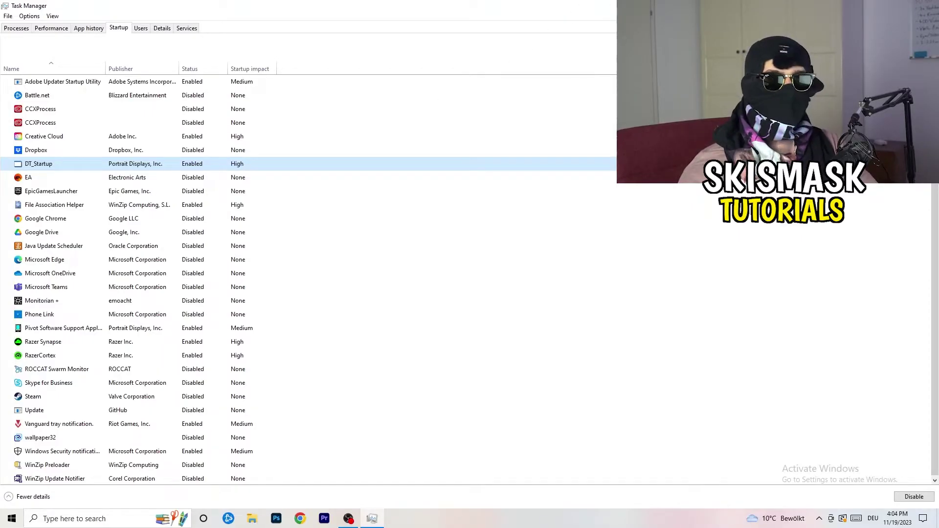
key("alt+F4")
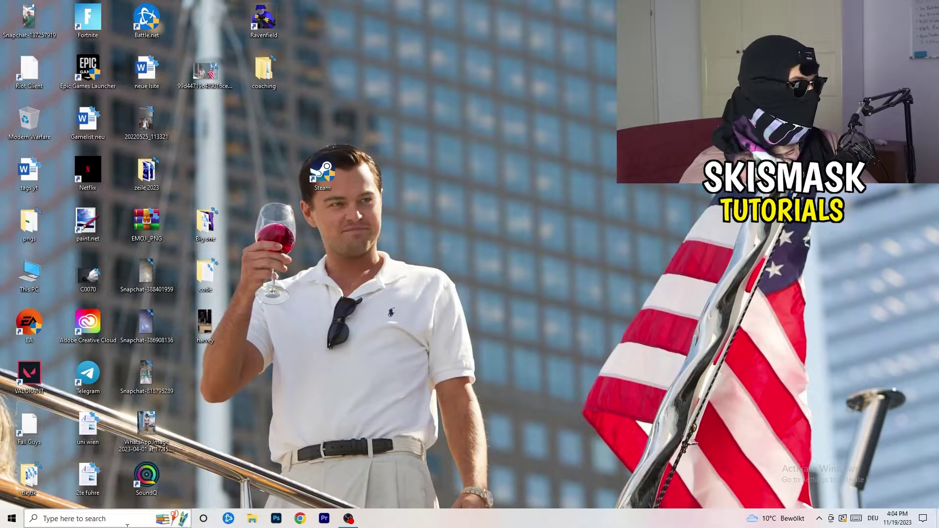
- Open the System display settings and examine the scaling, resolution and multiple-display options
left_click(9, 521)
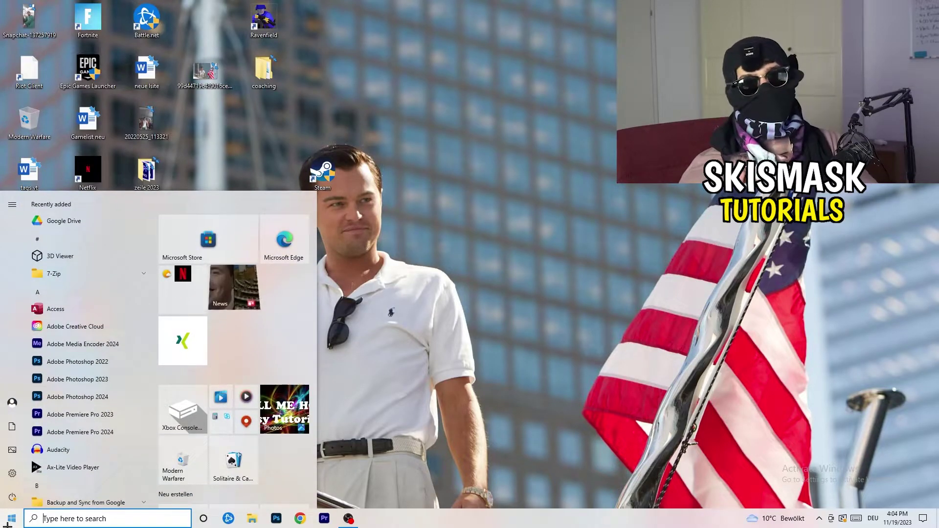
left_click(11, 477)
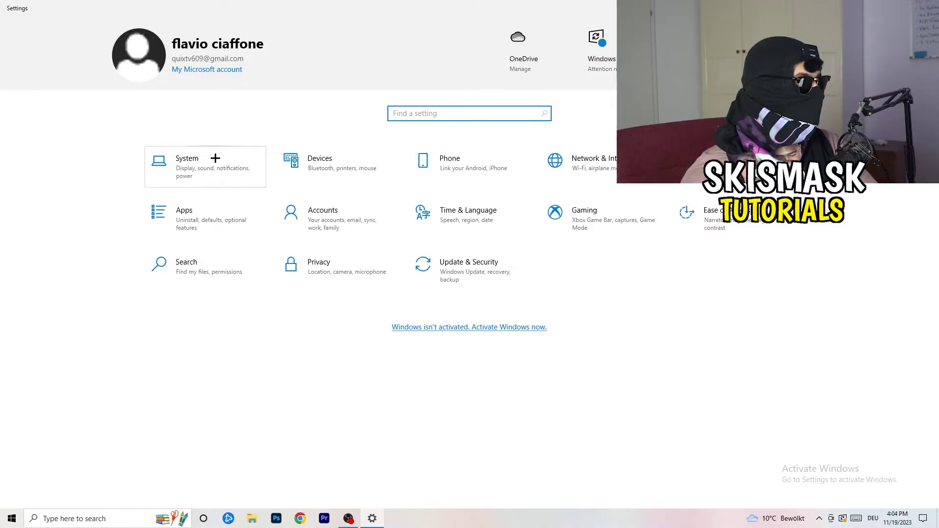
left_click(221, 158)
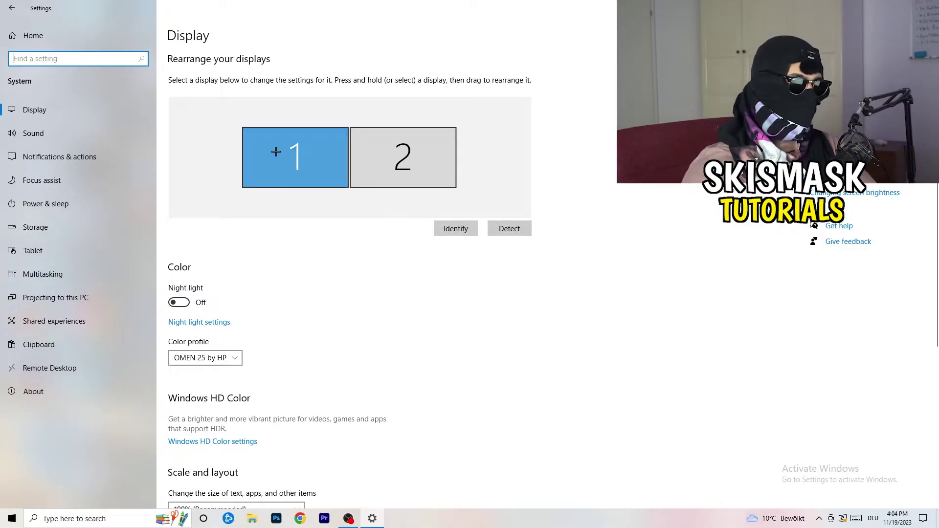
scroll(339, 178, "down", 4)
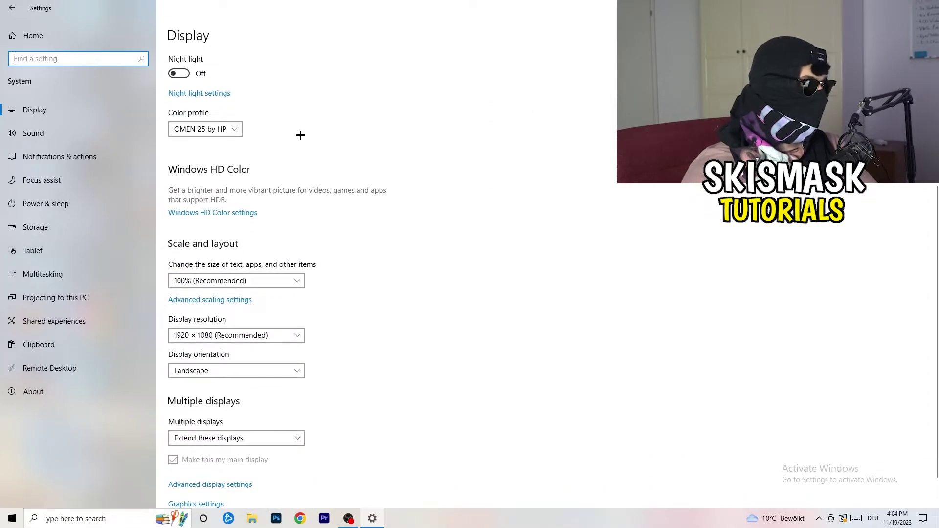
left_click(267, 281)
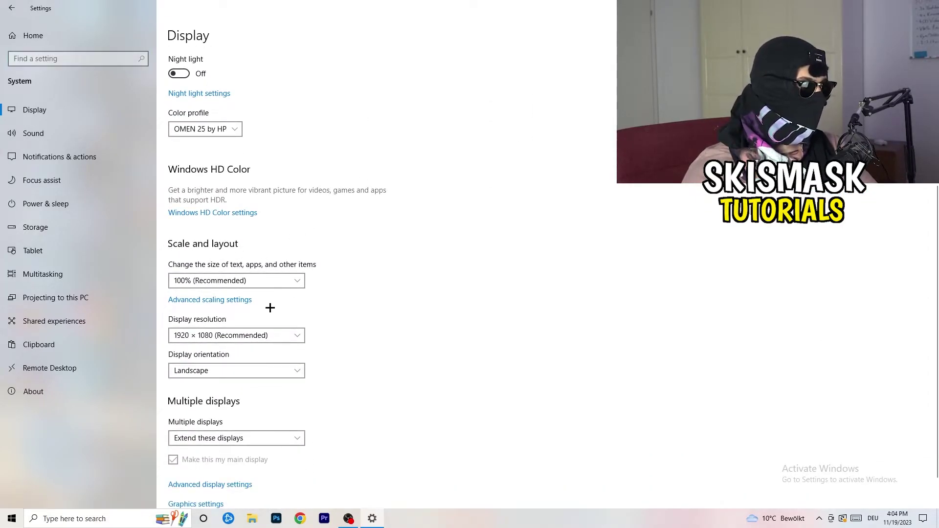
left_click(502, 263)
scroll(400, 269, "down", 1)
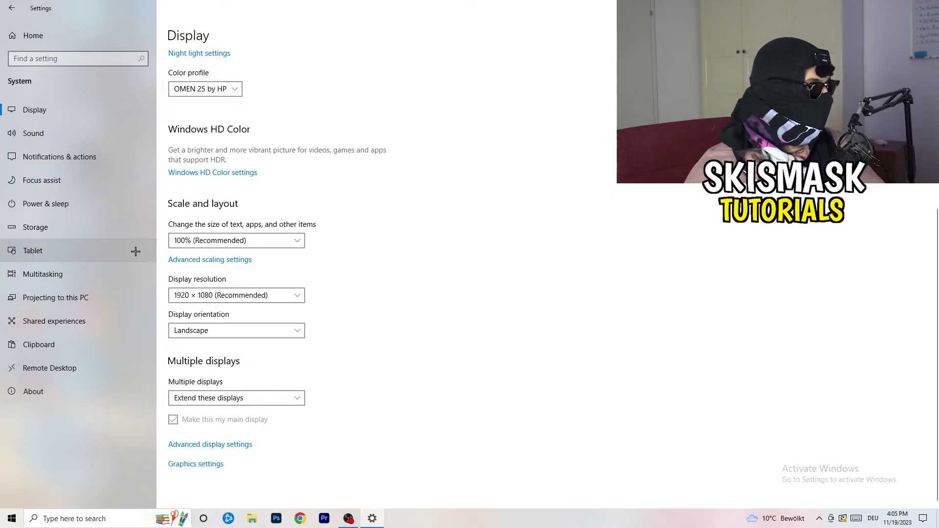
- Review the available power plans, including the additional ones, and close the Power Options window
left_click(73, 204)
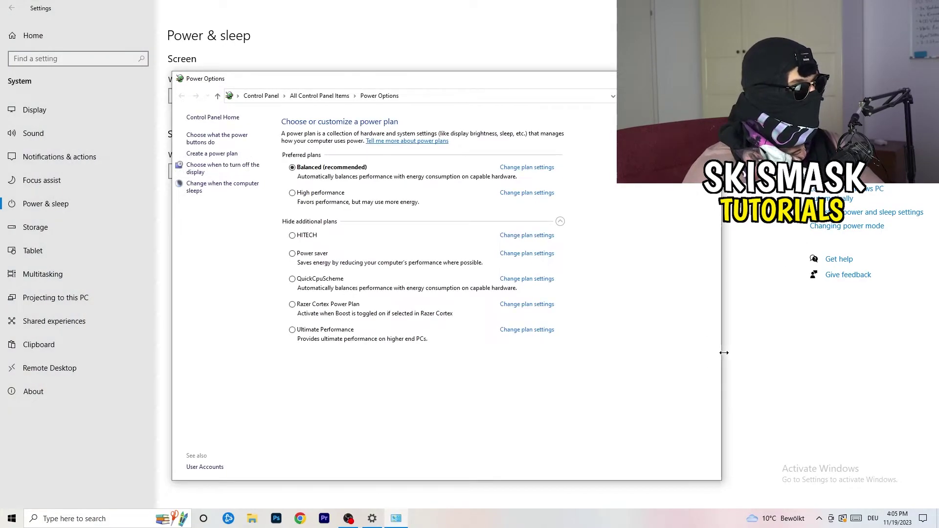
left_click(560, 222)
left_click(560, 222)
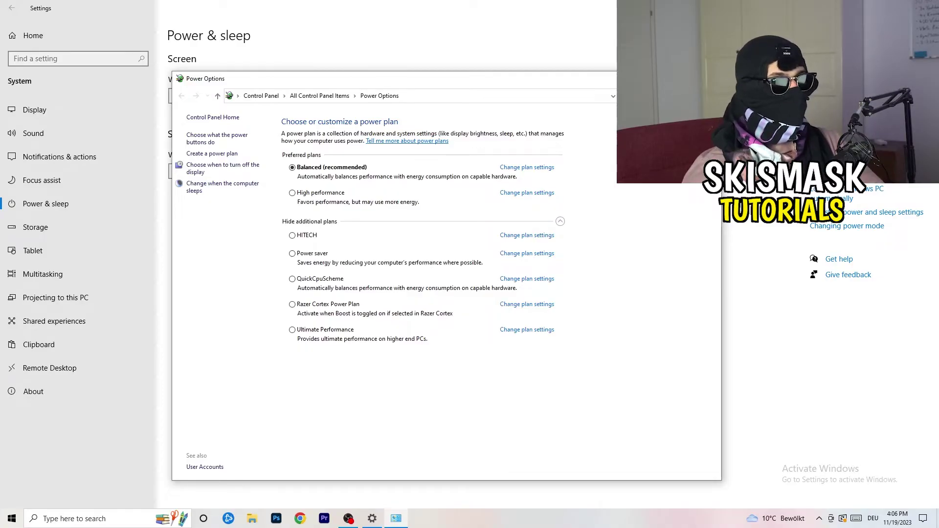
left_click(709, 78)
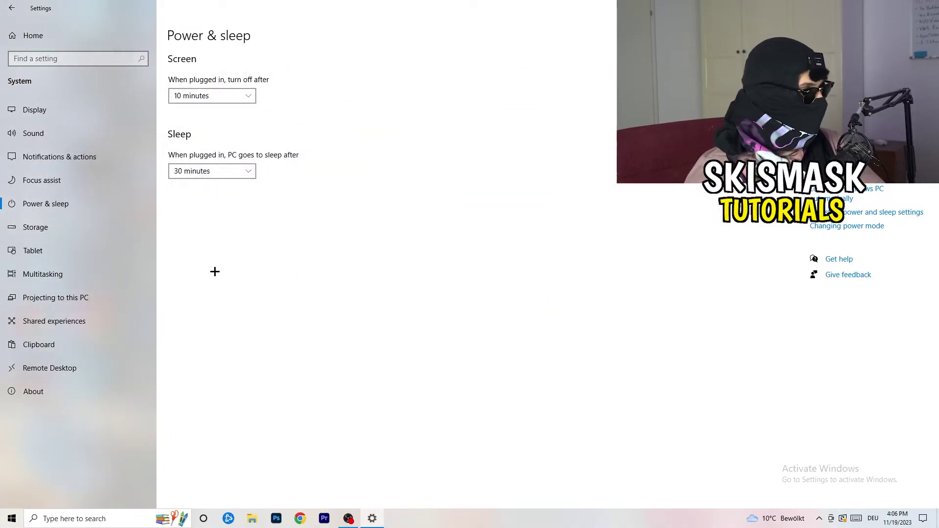
- Configure Storage Sense to delete temporary files that apps aren't using
left_click(64, 233)
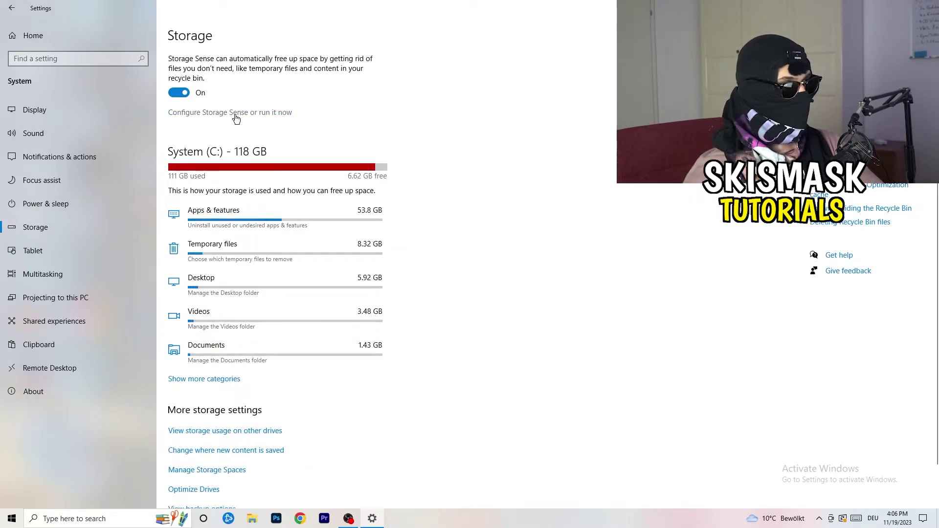
left_click(236, 117)
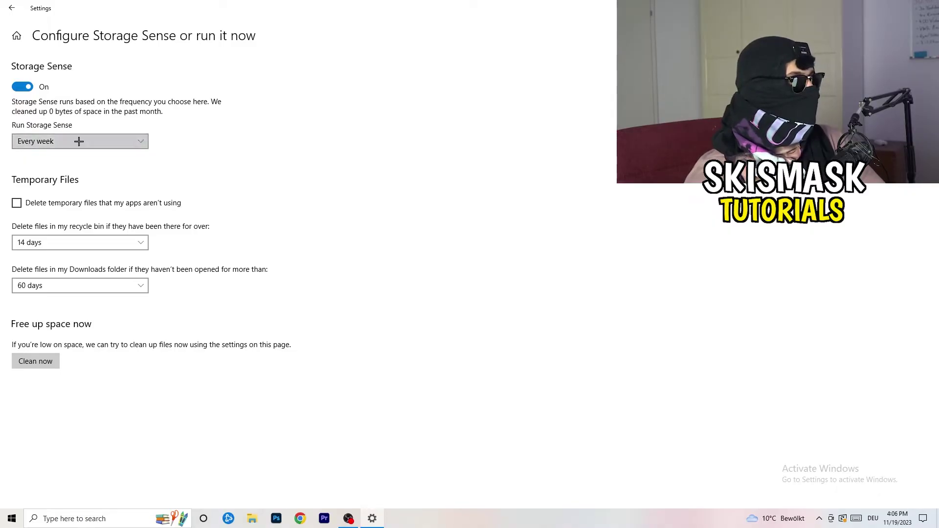
left_click(56, 204)
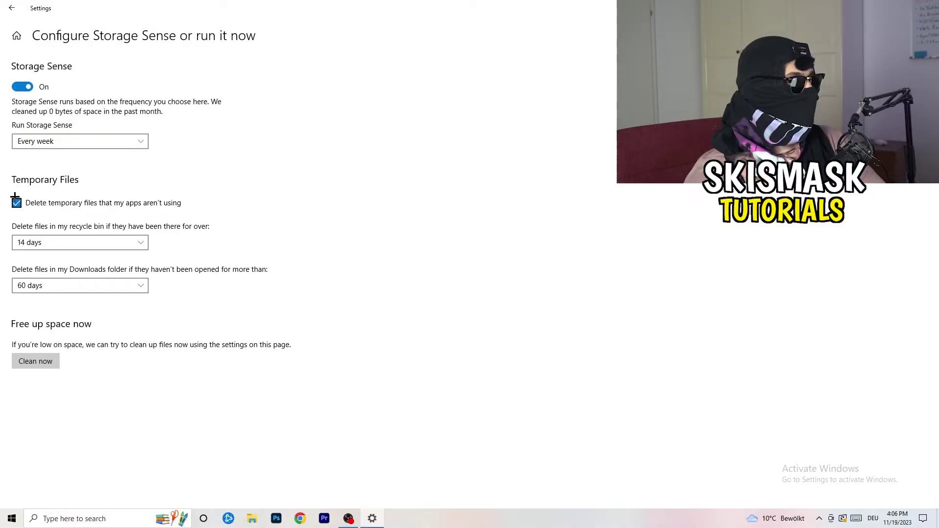
- Review the time-limit choices for deleting recycle bin files and unopened Downloads files, leaving them at 14 and 60 days
left_click(75, 243)
left_click(279, 226)
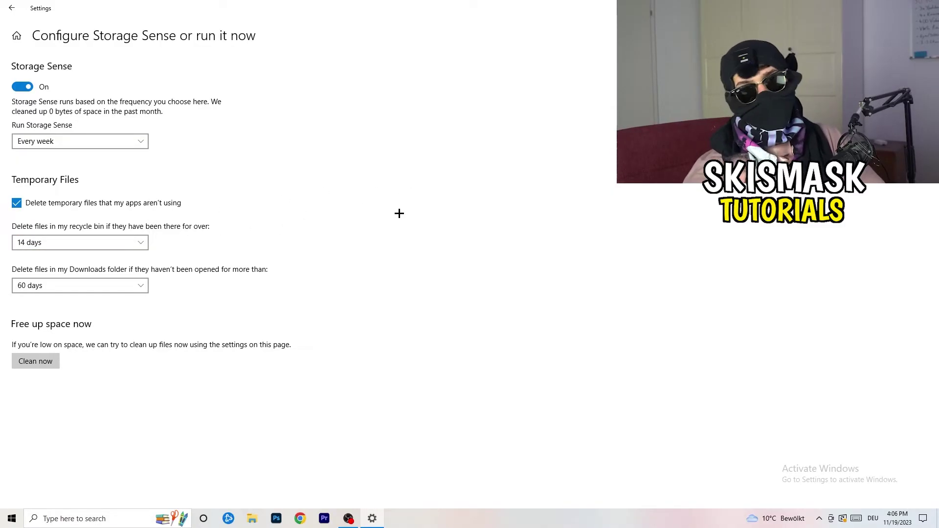
left_click(86, 286)
left_click(369, 222)
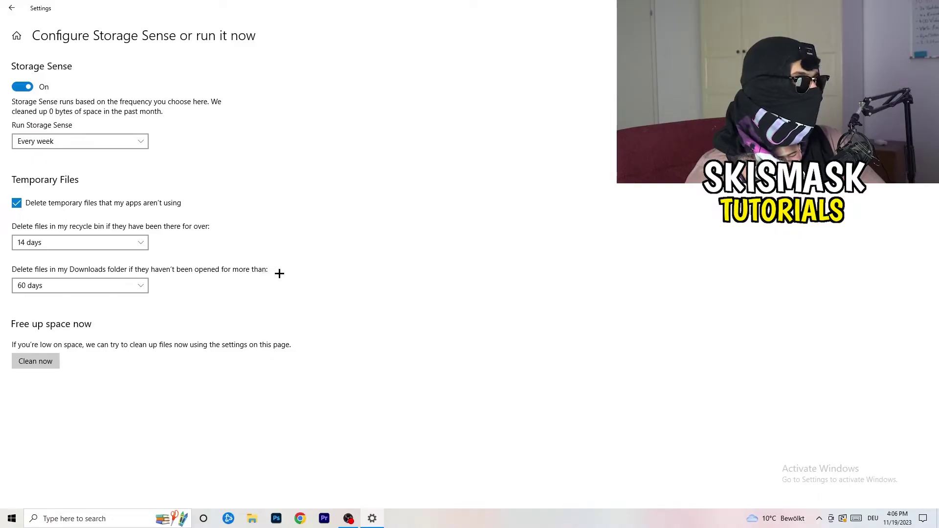
left_click(92, 294)
left_click(459, 237)
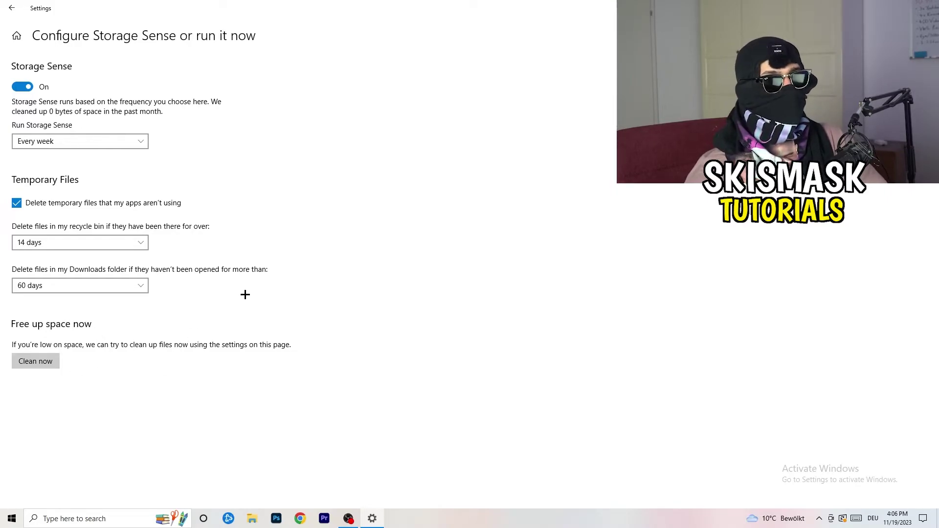
- Leave the storage settings and open the Update & Security category from the Settings home page
left_click(11, 8)
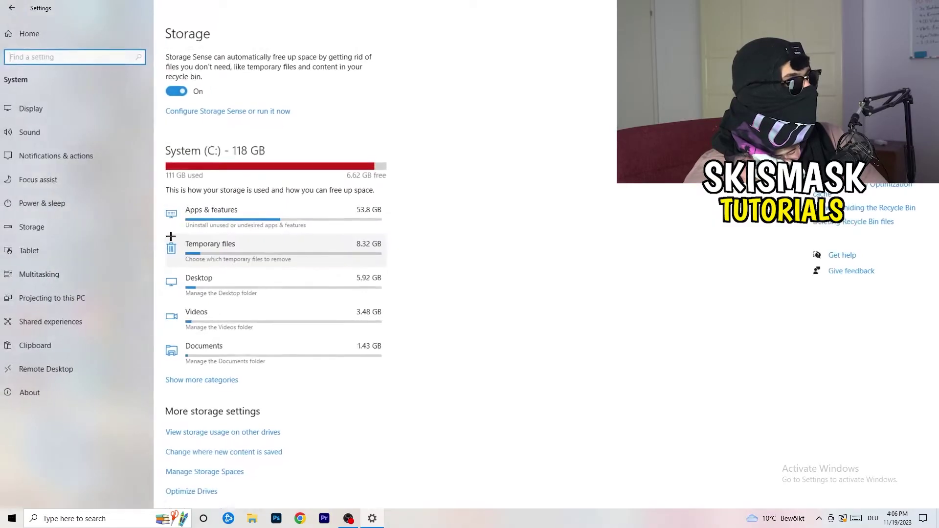
left_click(12, 8)
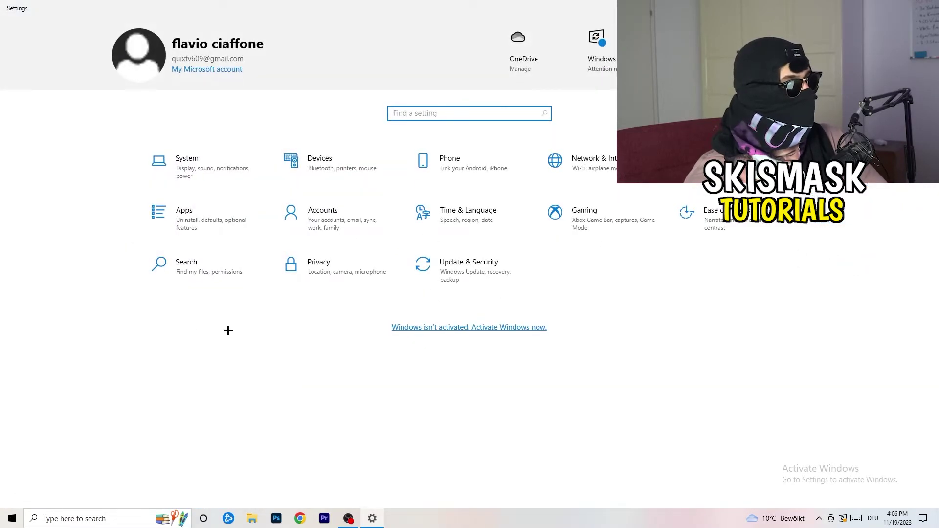
left_click(462, 275)
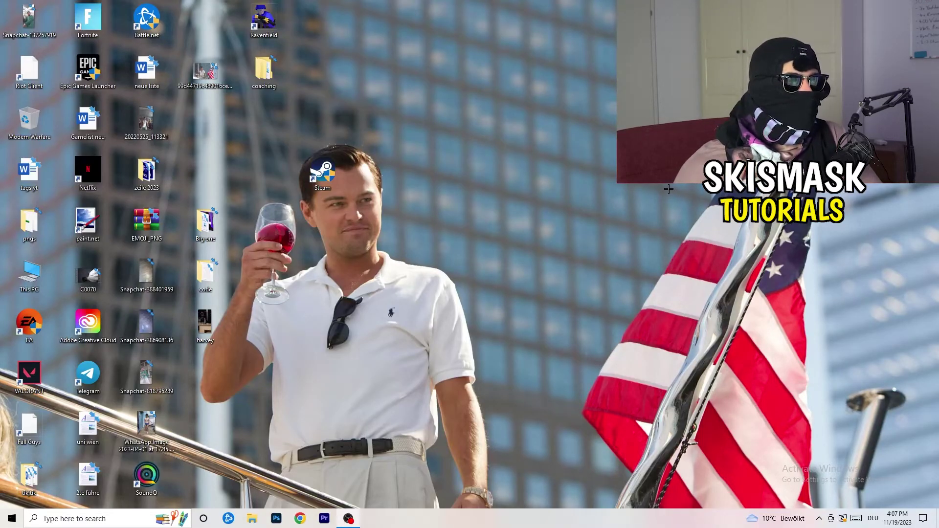
- Switch to NVIDIA Control Panel, review the resolution page and the image settings with preview, and close it
right_click(569, 206)
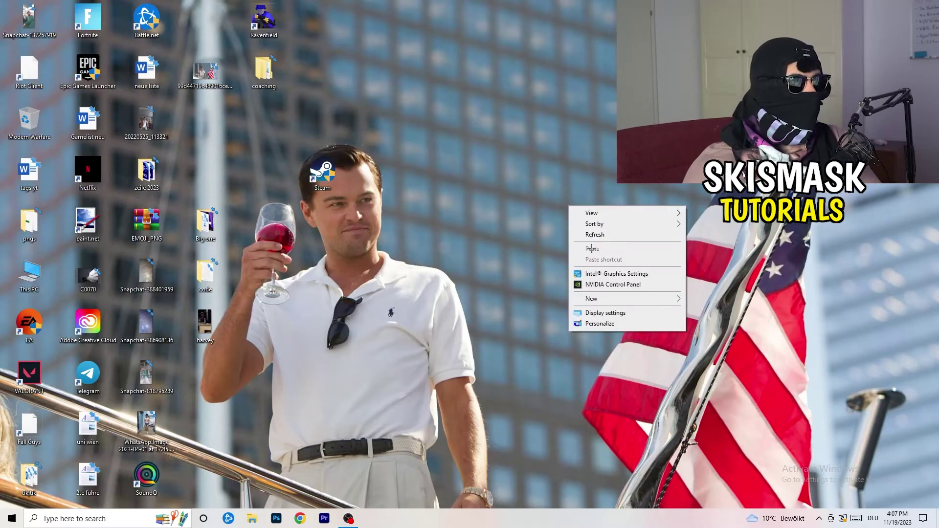
left_click(626, 286)
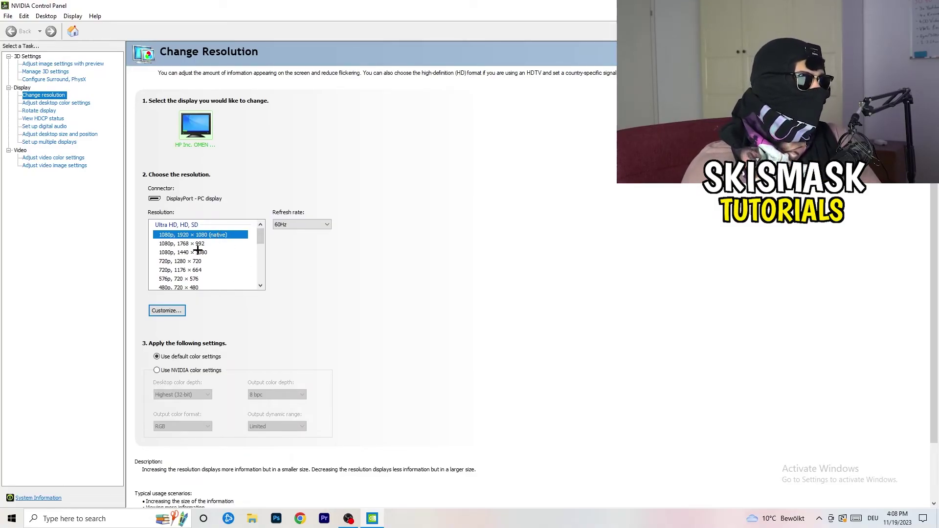
left_click(50, 64)
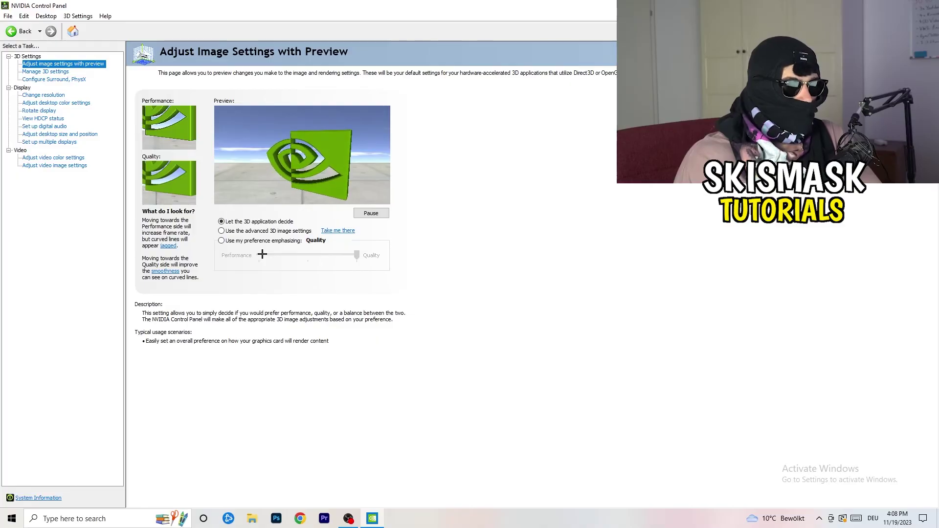
key("alt+F4")
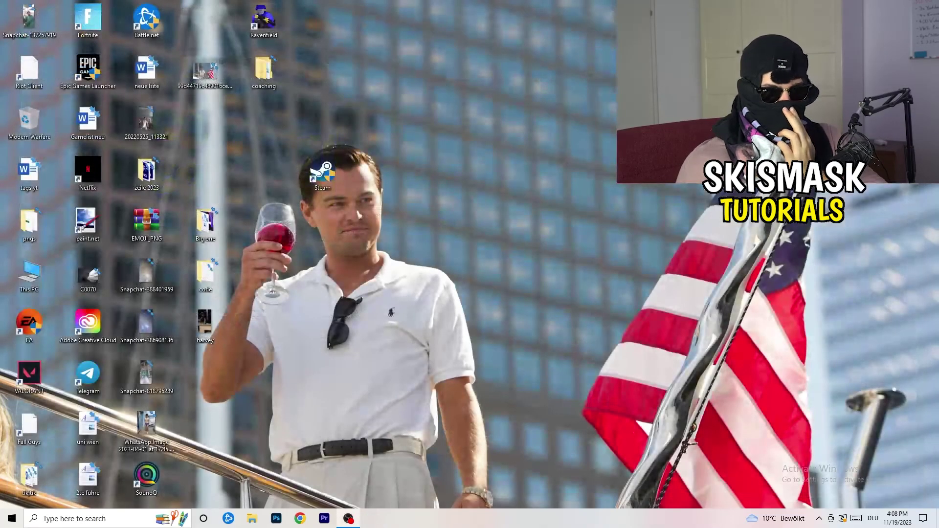